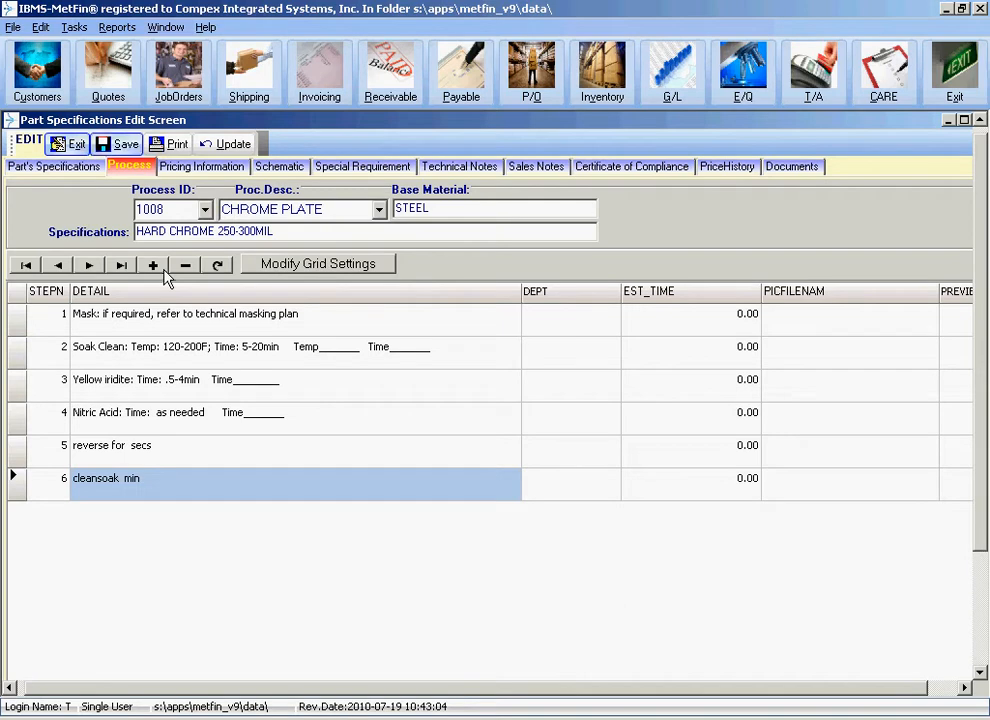
Add a new row for step 7 at the end of the process step grid
left_click(239, 495)
key("End")
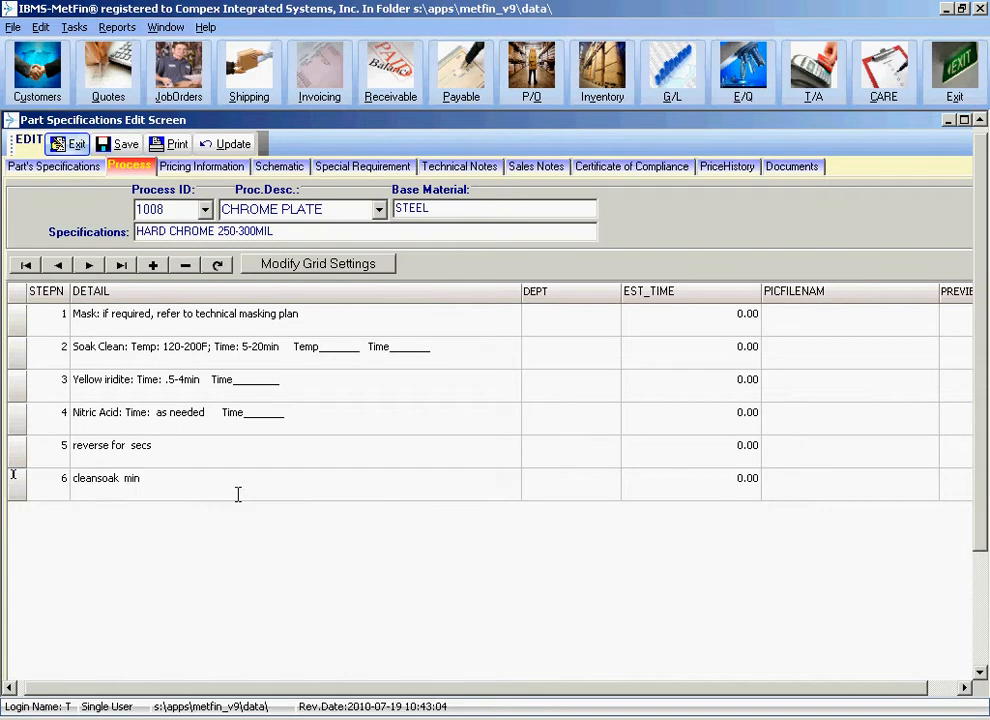
left_click(156, 266)
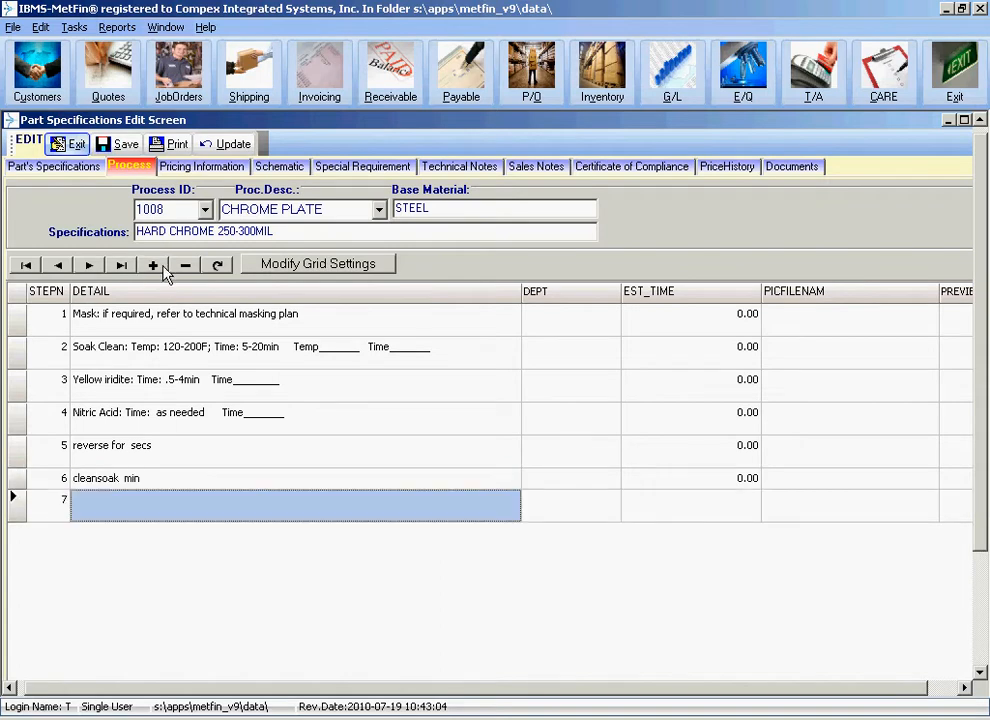
type("SHI")
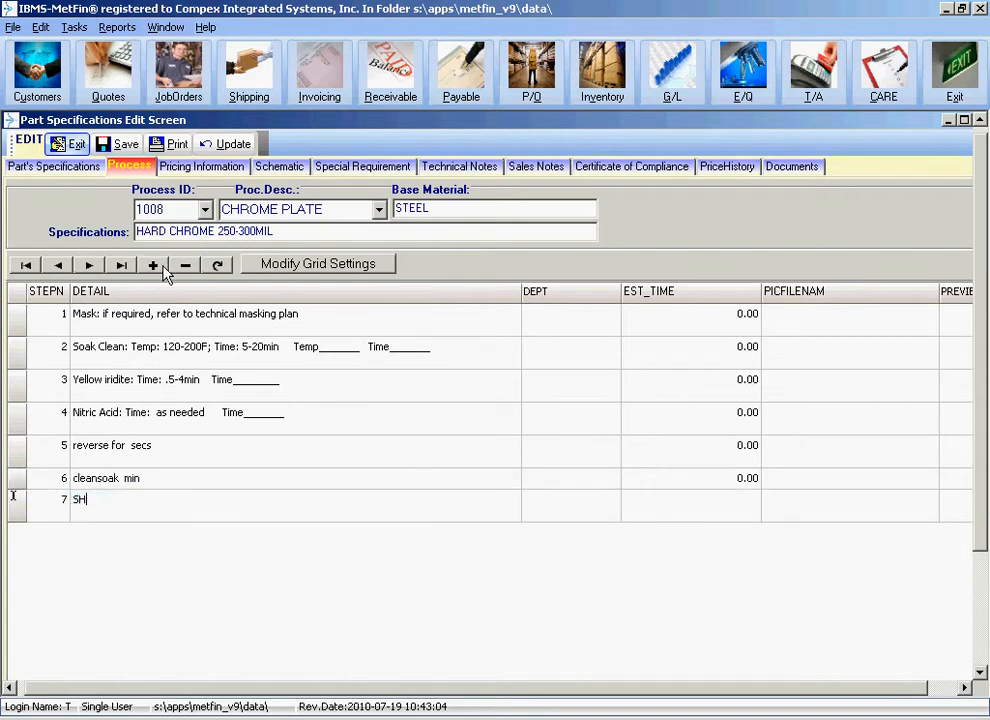
key("BackSpace")
key("BackSpace")
type("hip to")
key("BackSpace")
key("BackSpace")
key("BackSpace")
key("BackSpace")
key("BackSpace")
key("BackSpace")
key("BackSpace")
key("BackSpace")
Enter "Use Carton # 12345 for this PART ONLY!!!!!" as the detail of step 7 and commit the row
type("Use Carton # 12345")
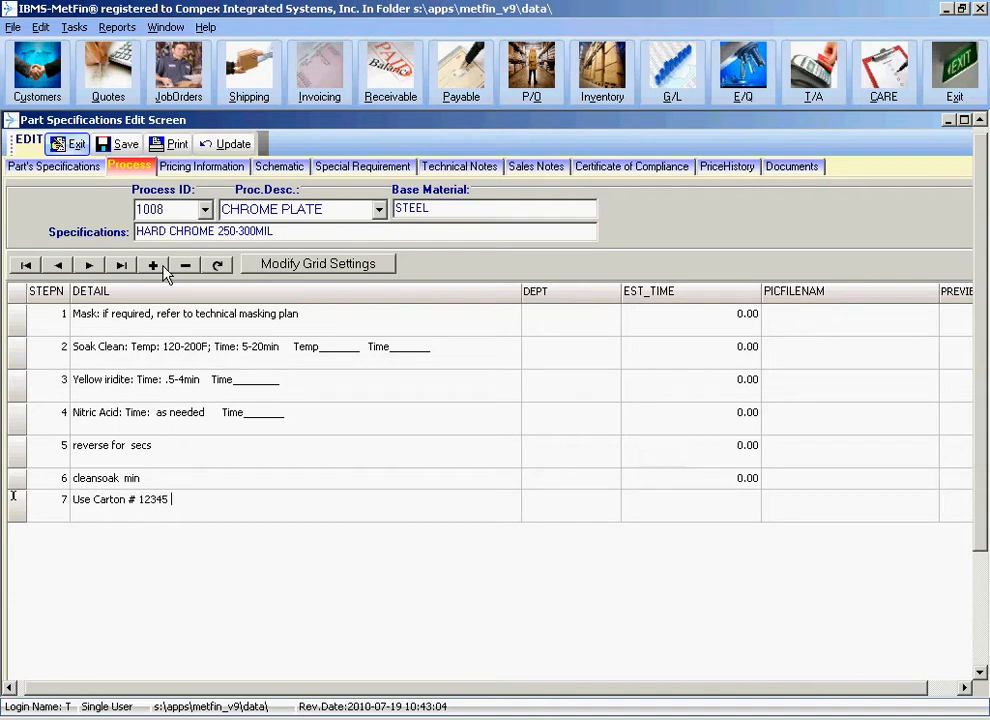
type(" for this PART ONLY!!!!!")
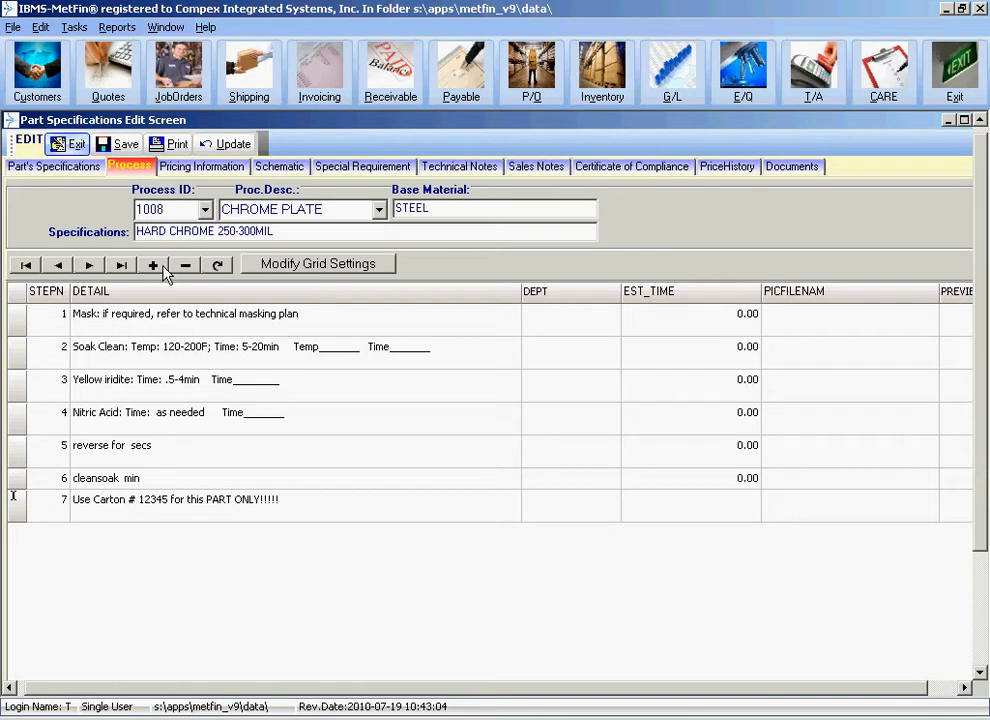
key("Up")
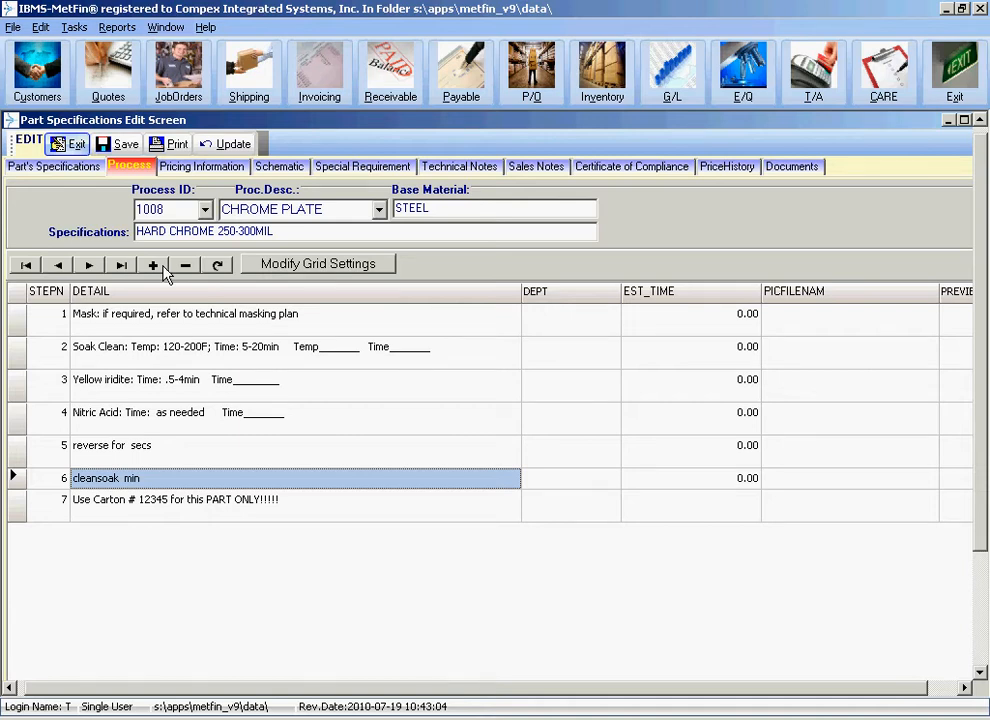
left_click(232, 499)
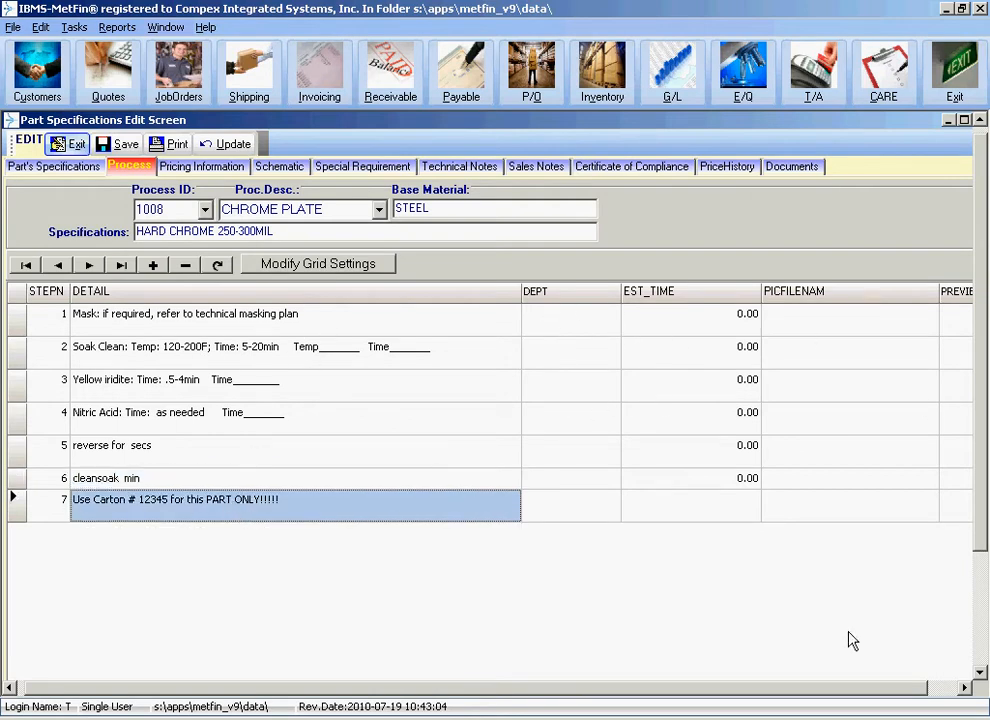
Examine the available processes in the Process ID and process description lists without changing the current selection
left_click(965, 692)
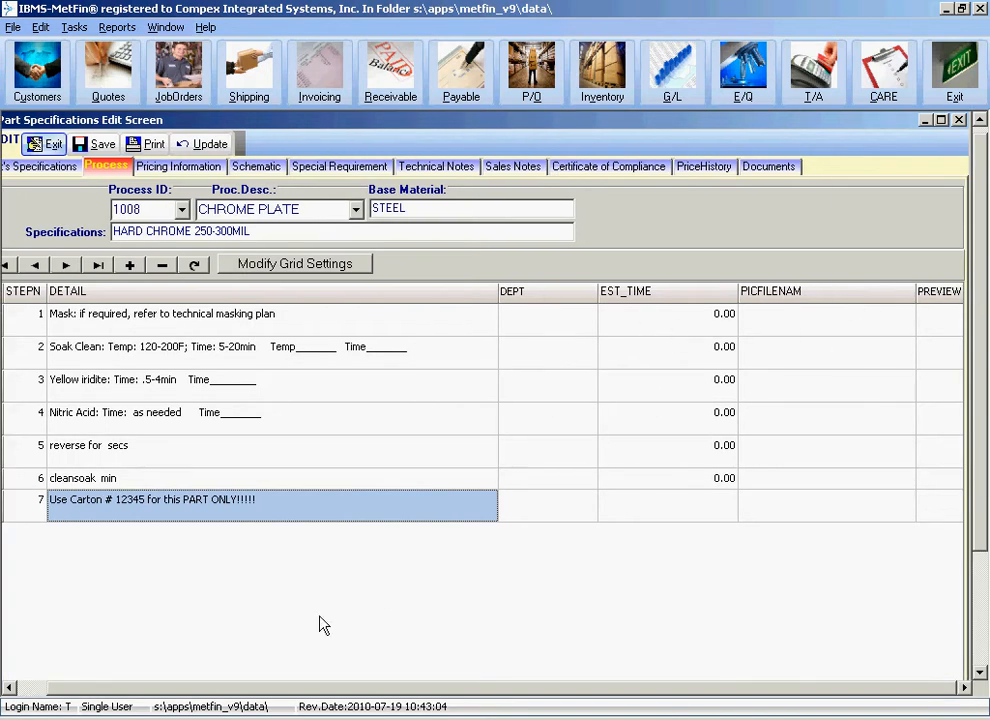
left_click(9, 688)
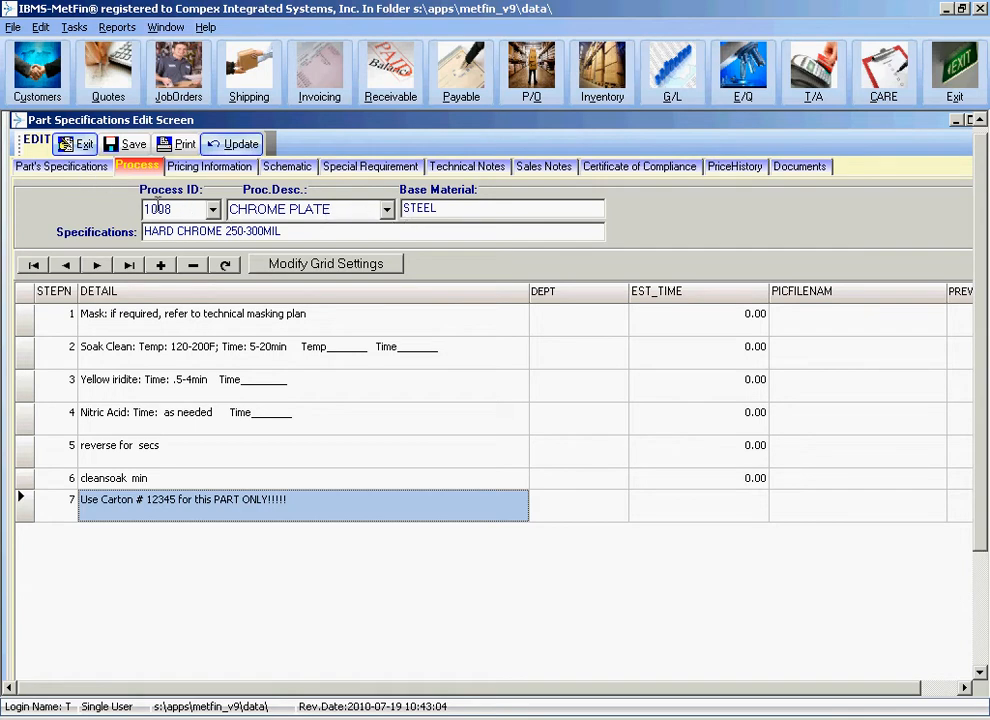
left_click(172, 209)
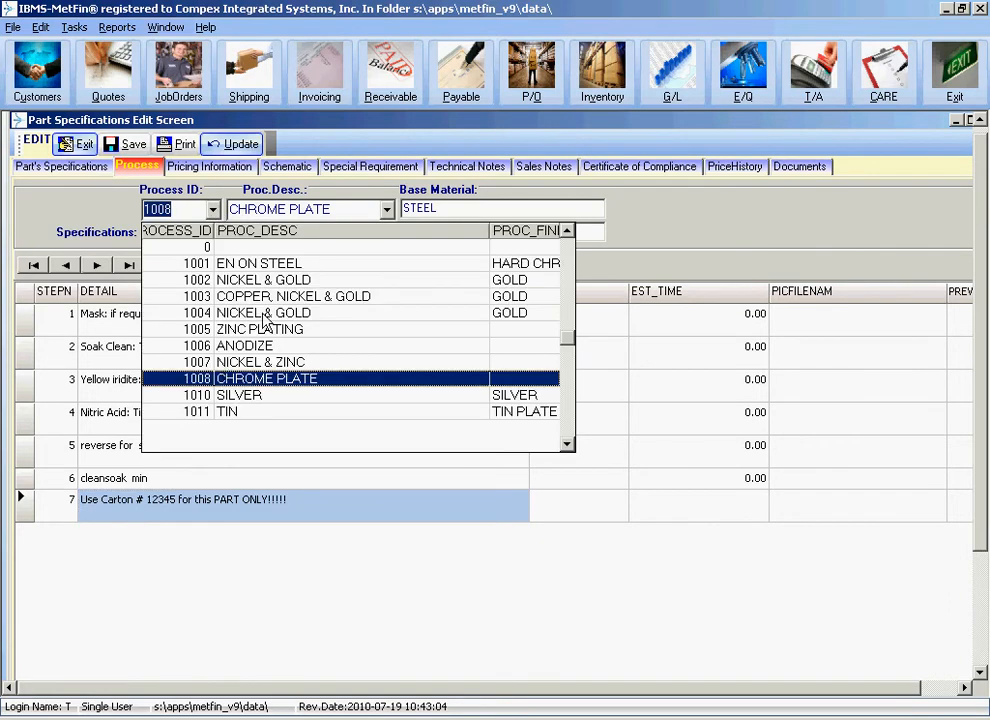
left_click(355, 209)
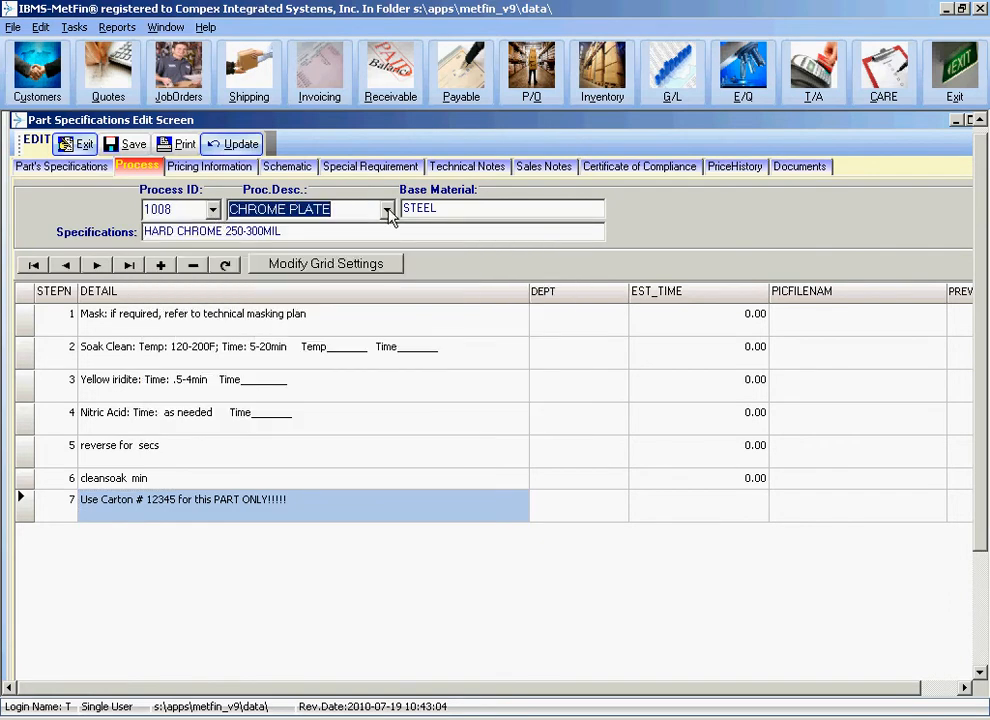
left_click(388, 210)
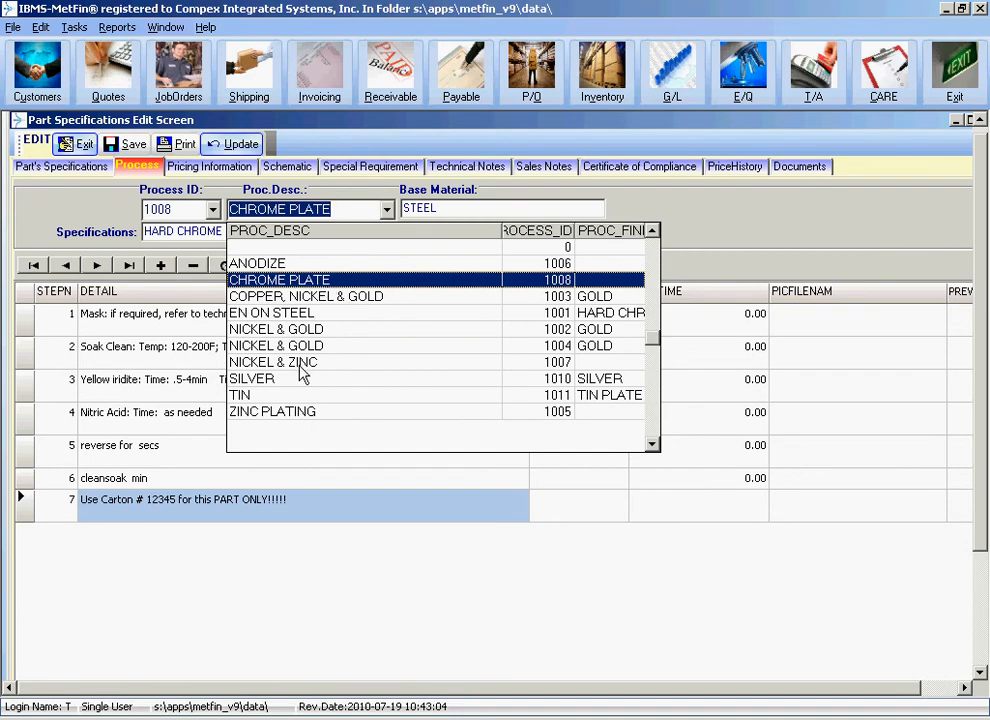
left_click(483, 208)
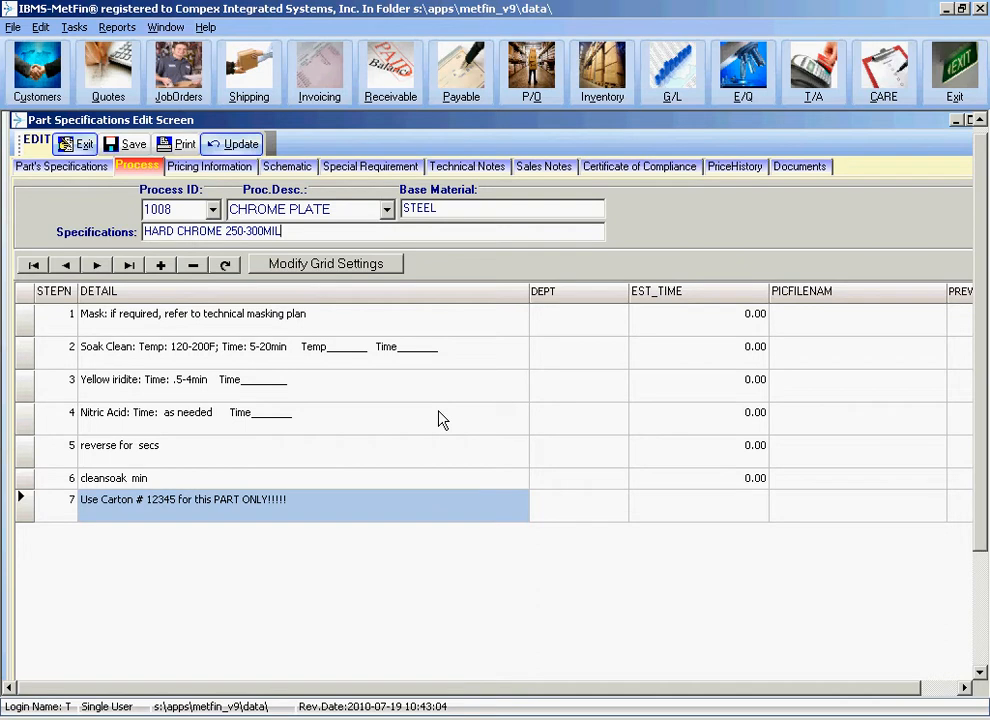
Maximize the part specifications screen and turn on barcode printing (PRNBARCO) for all seven process steps
left_click(966, 687)
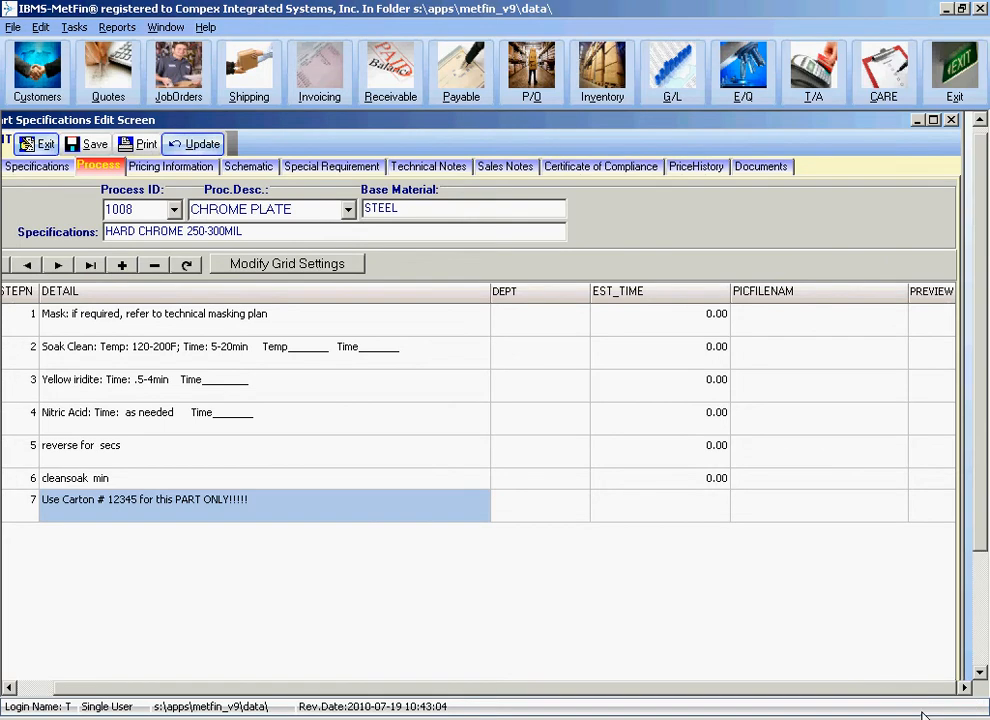
left_click(933, 119)
left_click(976, 683)
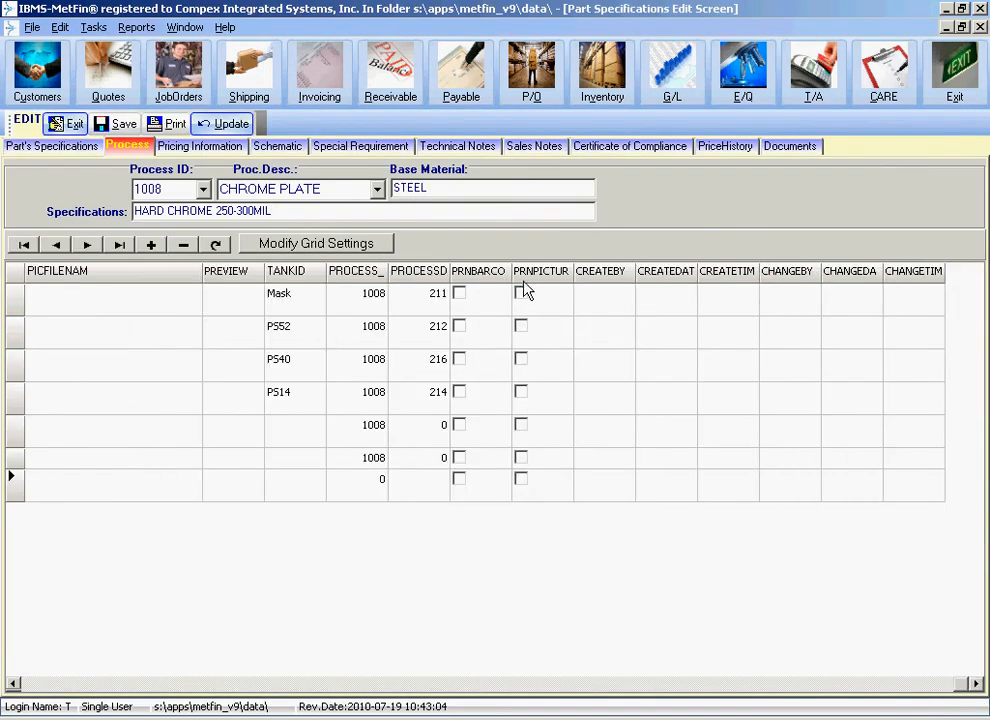
left_click(461, 297)
left_click(698, 327)
left_click(699, 359)
left_click(699, 392)
left_click(699, 425)
left_click(699, 458)
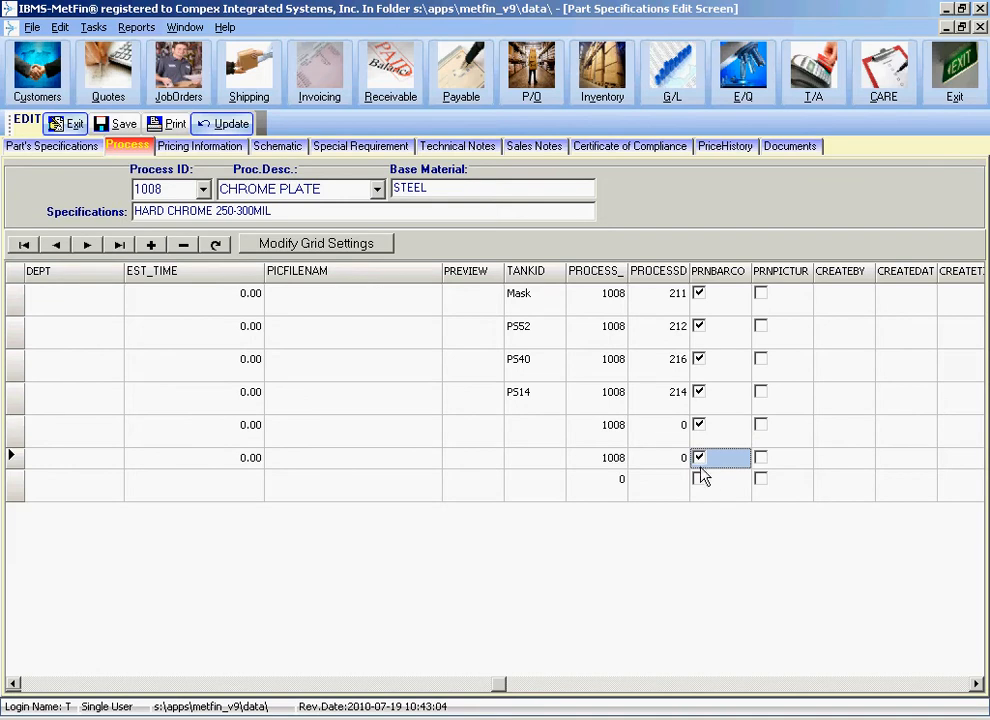
left_click(699, 478)
Turn on picture printing (PRNPICTUR) for all seven process steps
left_click(761, 478)
left_click(761, 458)
left_click(768, 425)
left_click(768, 392)
left_click(768, 359)
left_click(770, 326)
left_click(771, 294)
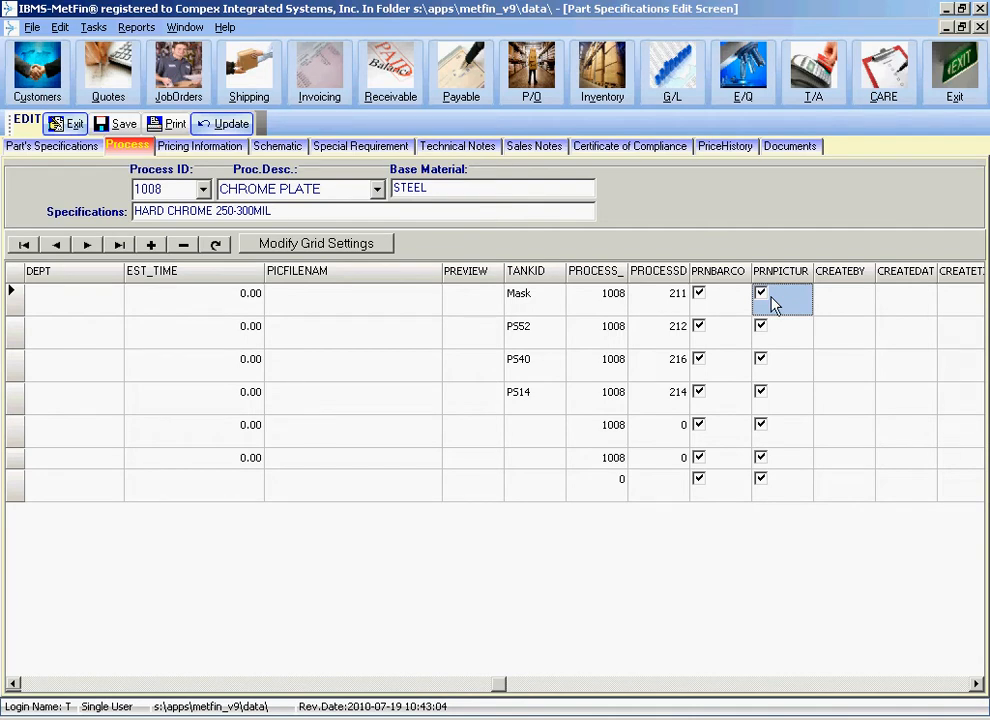
Turn off both barcode and picture printing for step 7
left_click(700, 481)
left_click(766, 490)
left_click(705, 486)
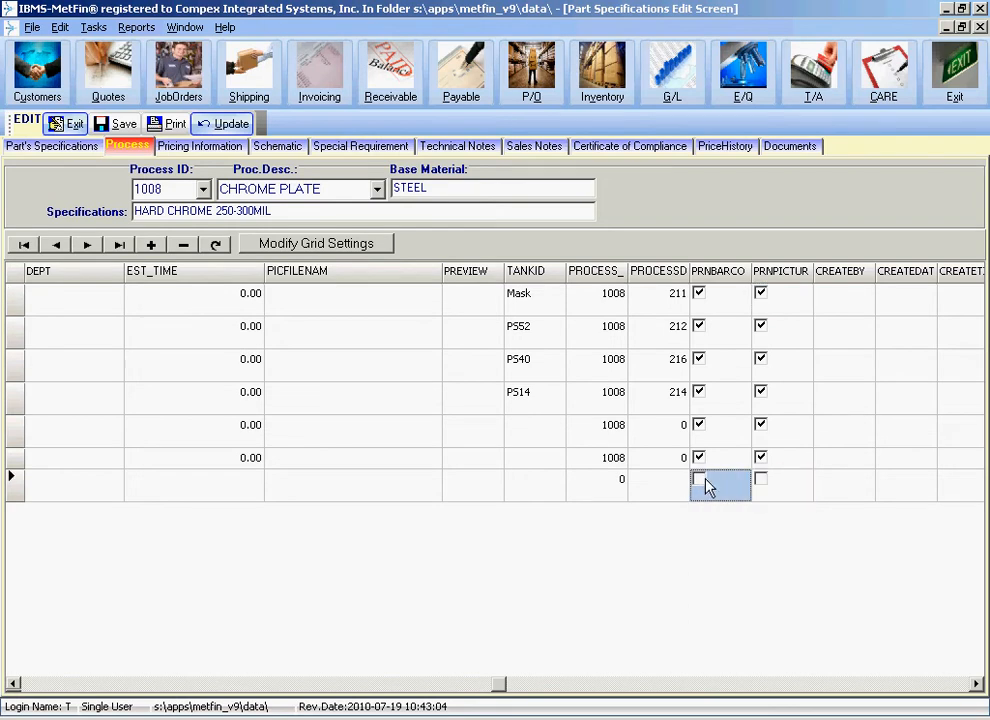
left_click(338, 310)
left_click(437, 340)
left_click(430, 307)
left_click(426, 302)
left_click(426, 301)
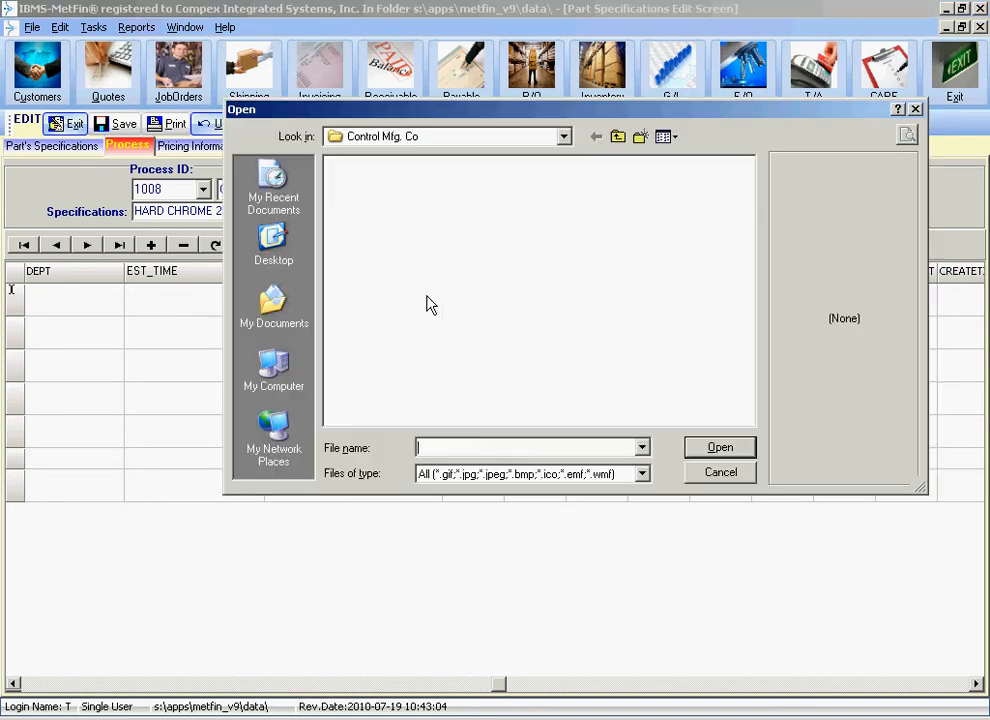
left_click(564, 136)
left_click(424, 358)
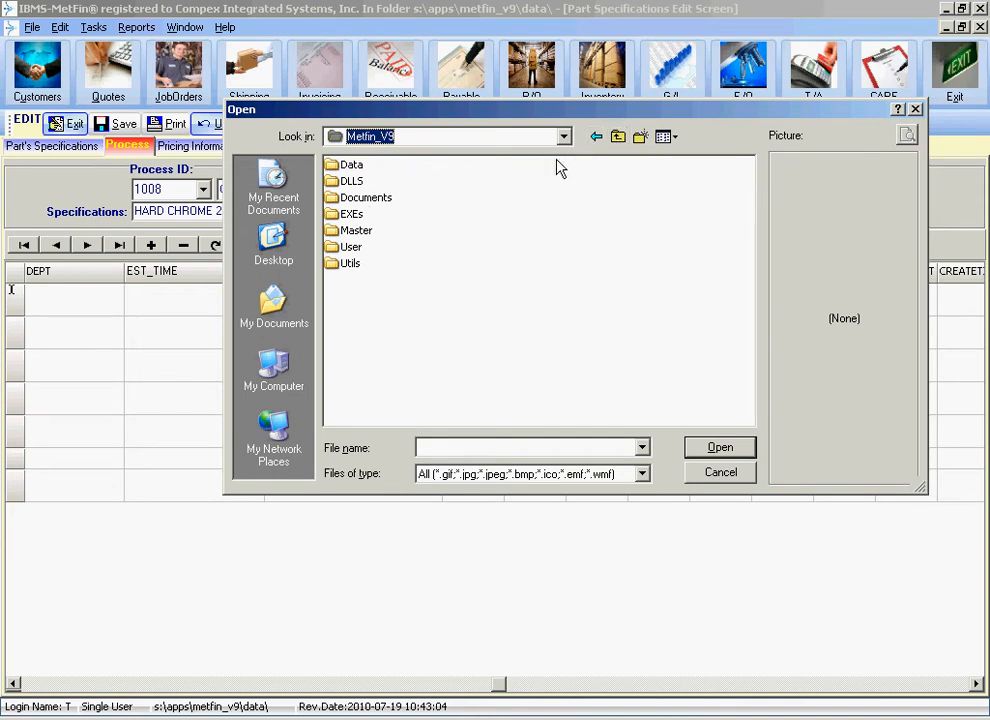
double_click(351, 173)
left_click(617, 136)
left_click(619, 137)
left_click(719, 472)
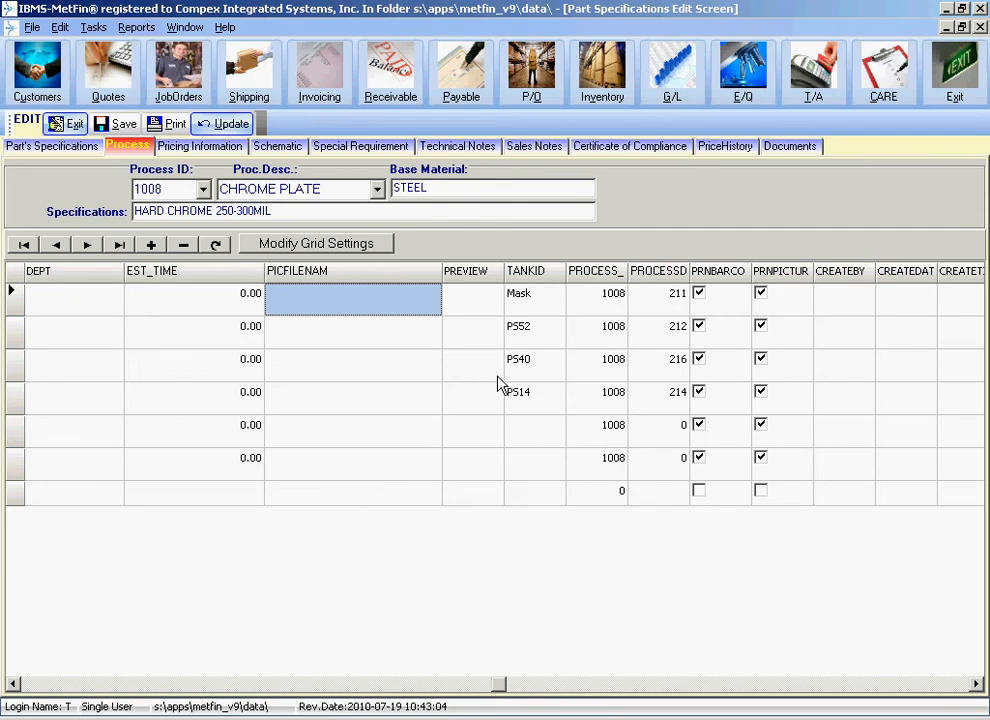
Attach Mask1.jpg from the Metfin_V9 Pics folder as the picture of the first step, browsing the images as thumbnails
left_click(426, 305)
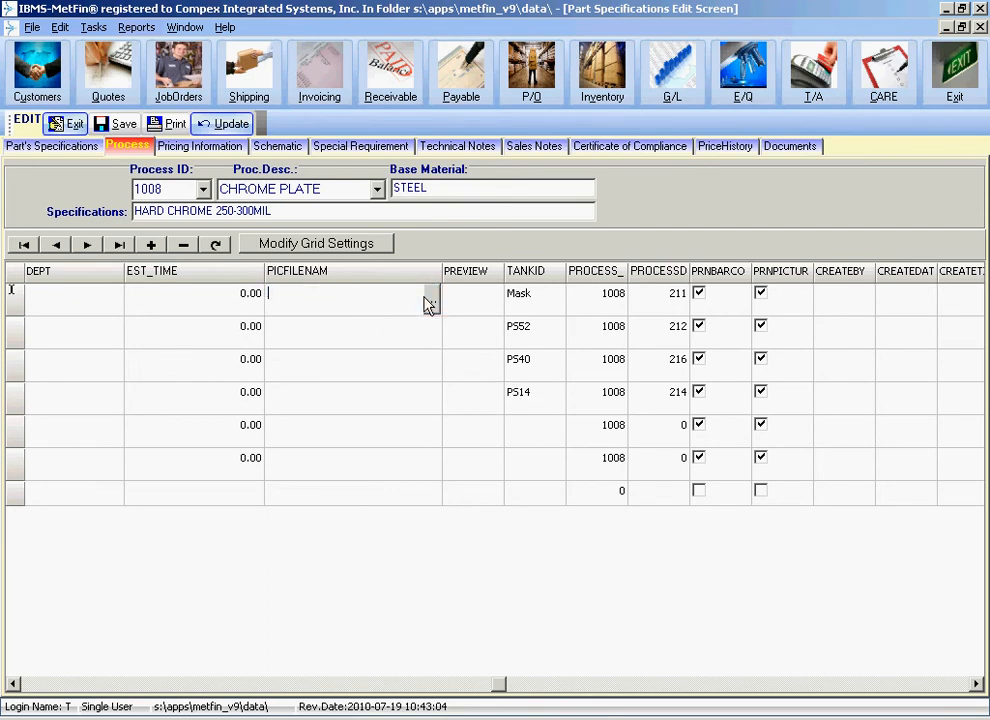
left_click(432, 302)
left_click(564, 137)
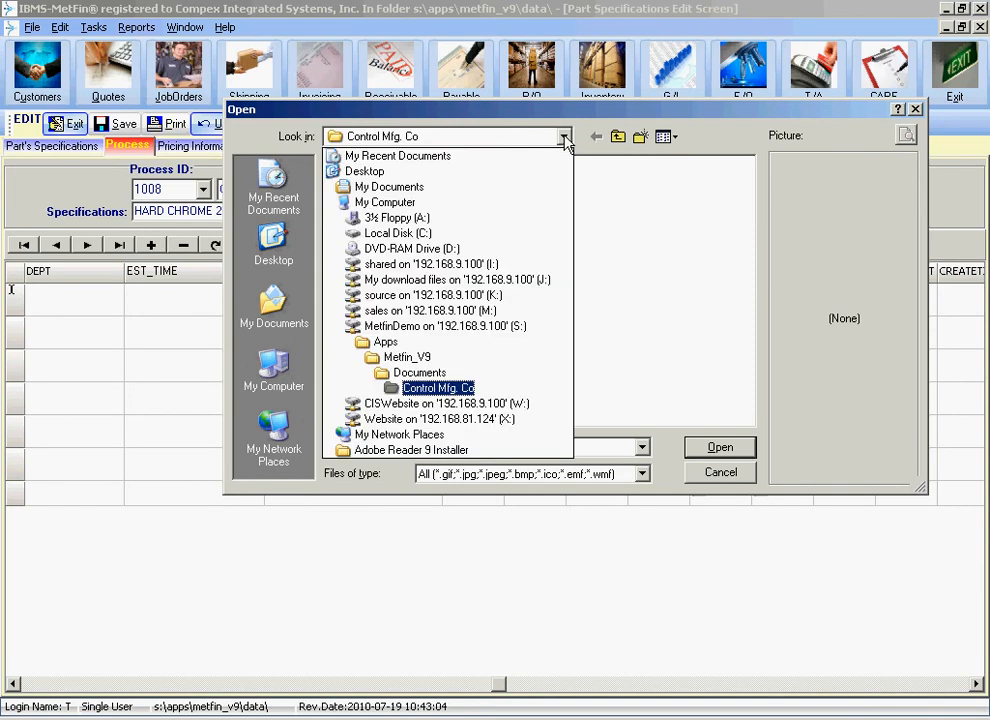
left_click(410, 358)
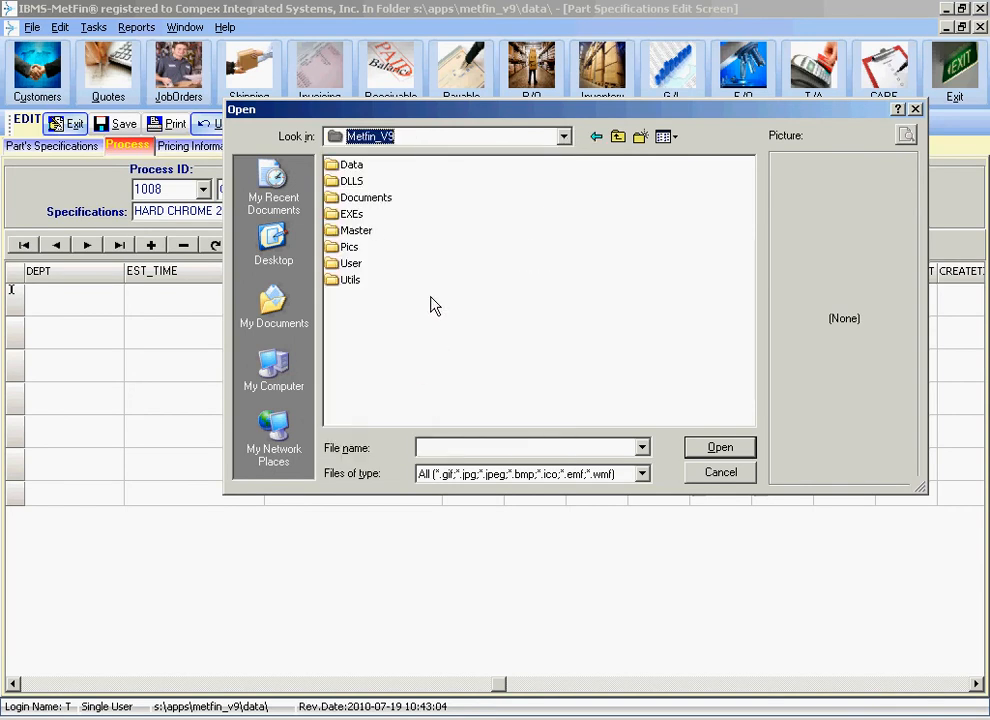
double_click(349, 247)
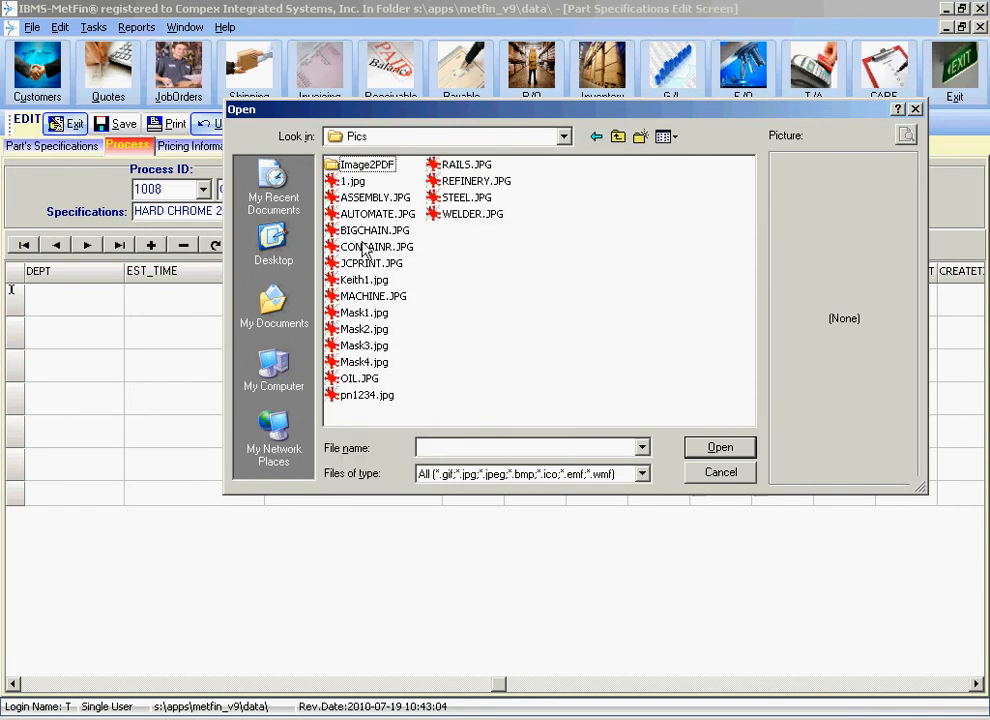
left_click(673, 137)
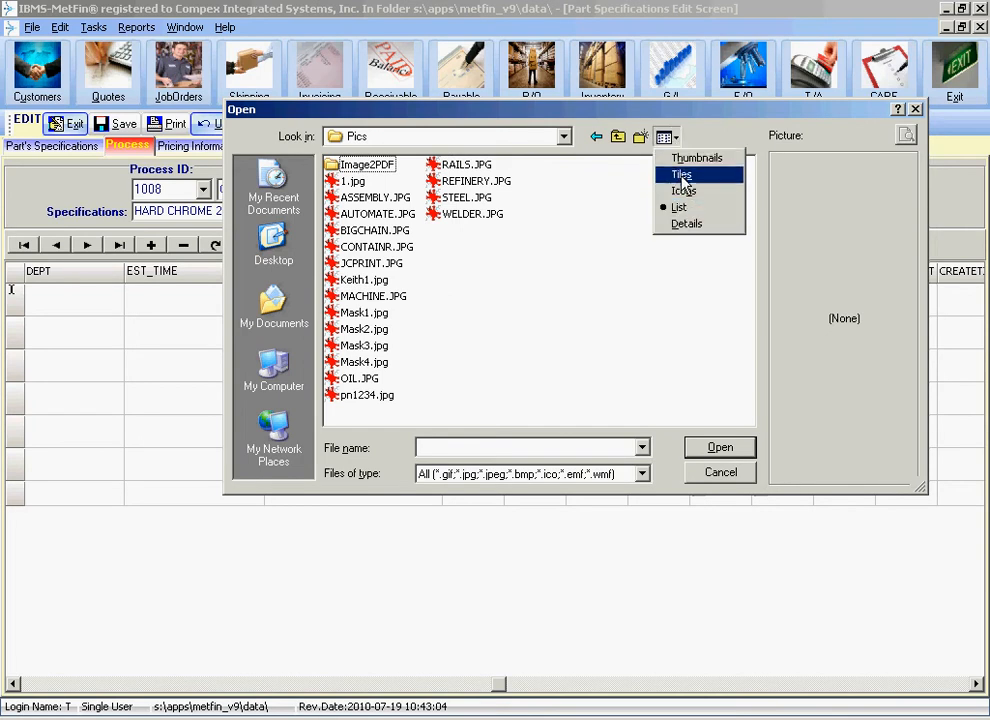
left_click(680, 159)
left_click_drag(747, 221, 738, 320)
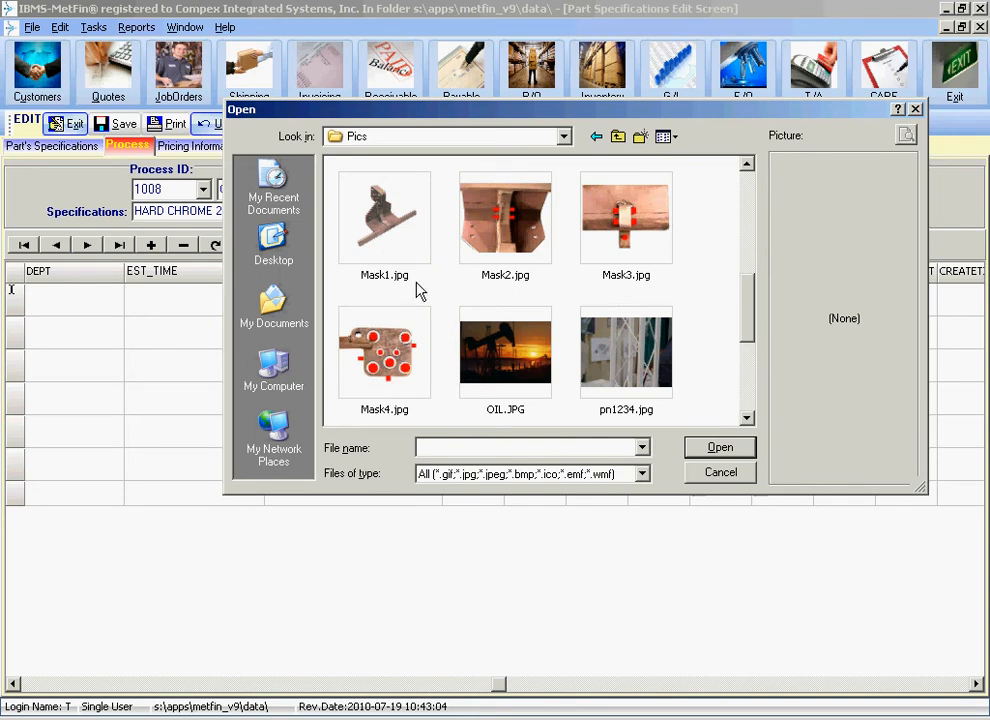
left_click(410, 245)
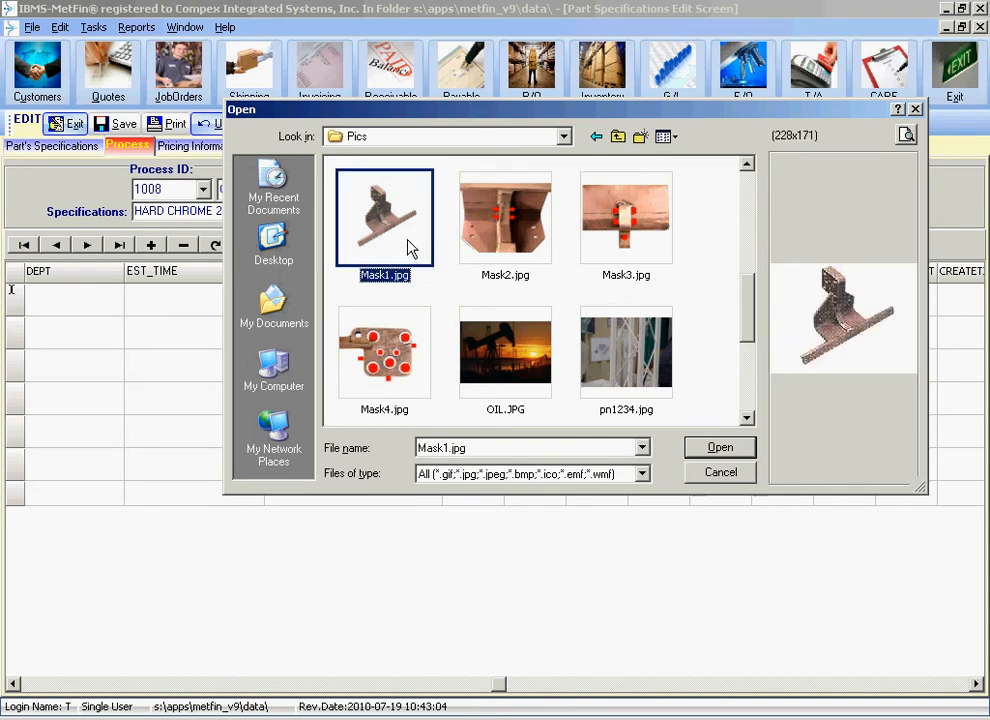
left_click(741, 446)
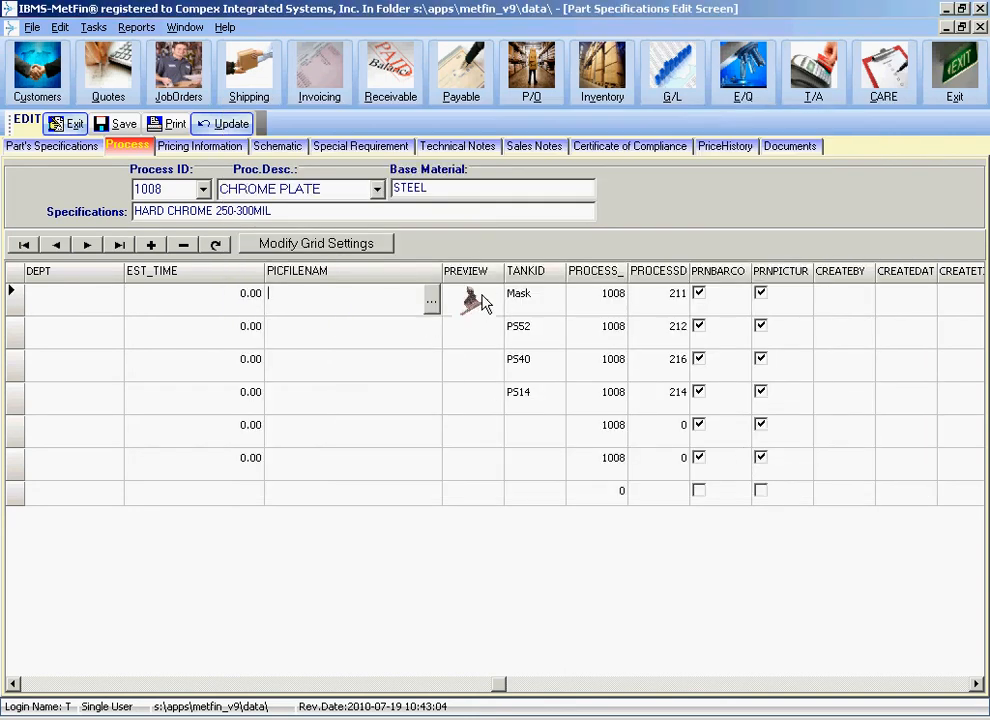
Attach Mask3.jpg from the Pics folder as the picture of the second step
left_click(427, 343)
left_click(437, 345)
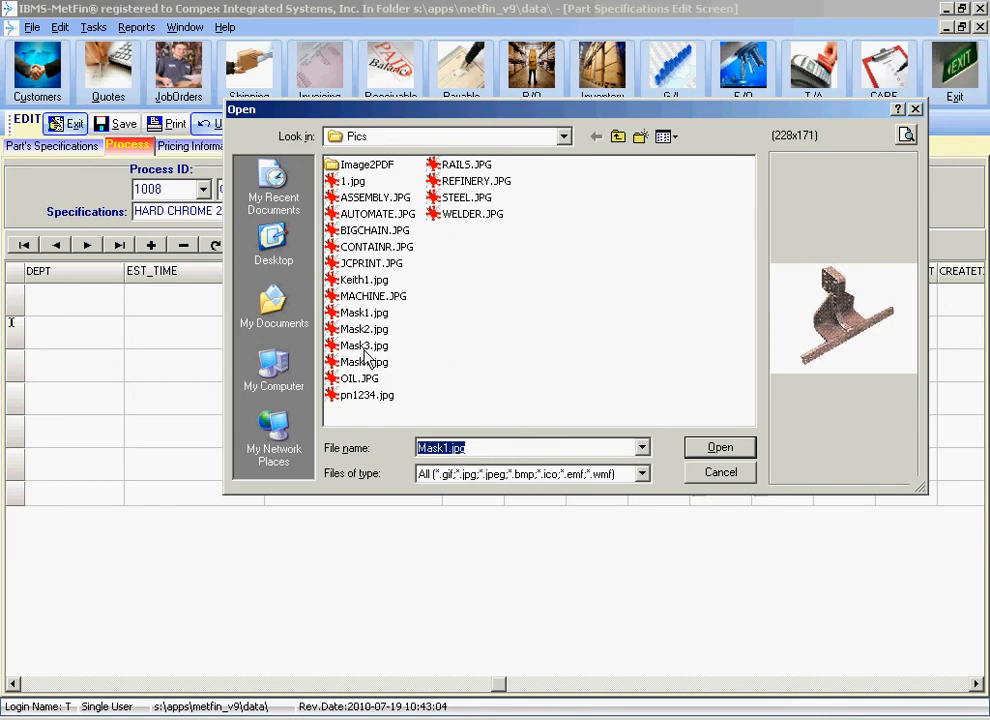
left_click(364, 345)
left_click(720, 448)
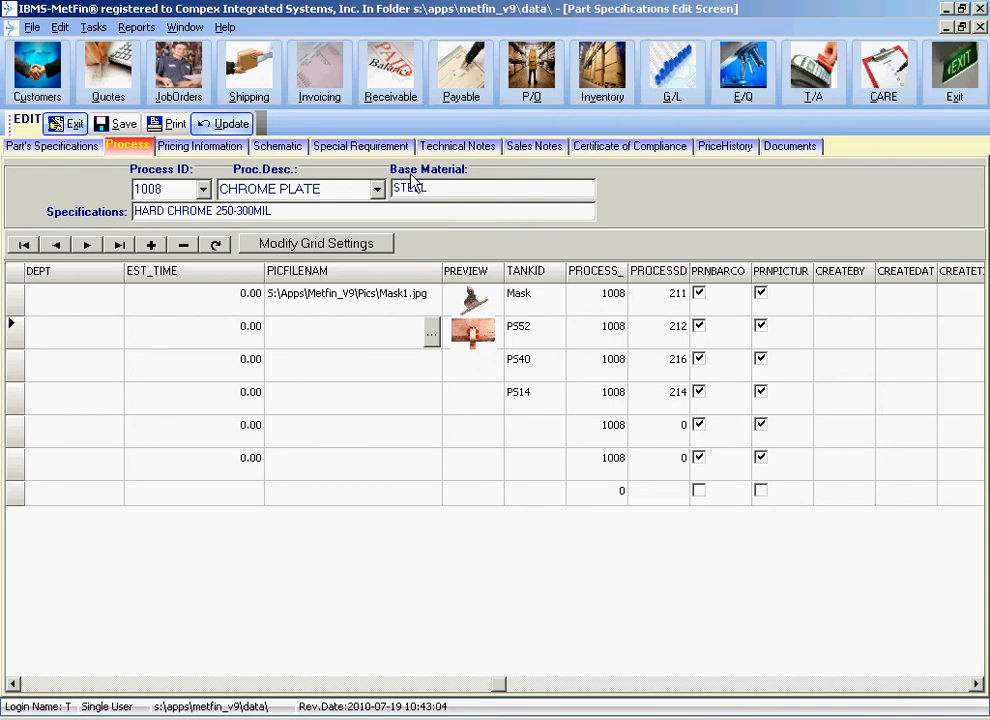
Attach Mask2.jpg from the Pics folder as the picture of the fifth step, previewing the candidate images
left_click(389, 440)
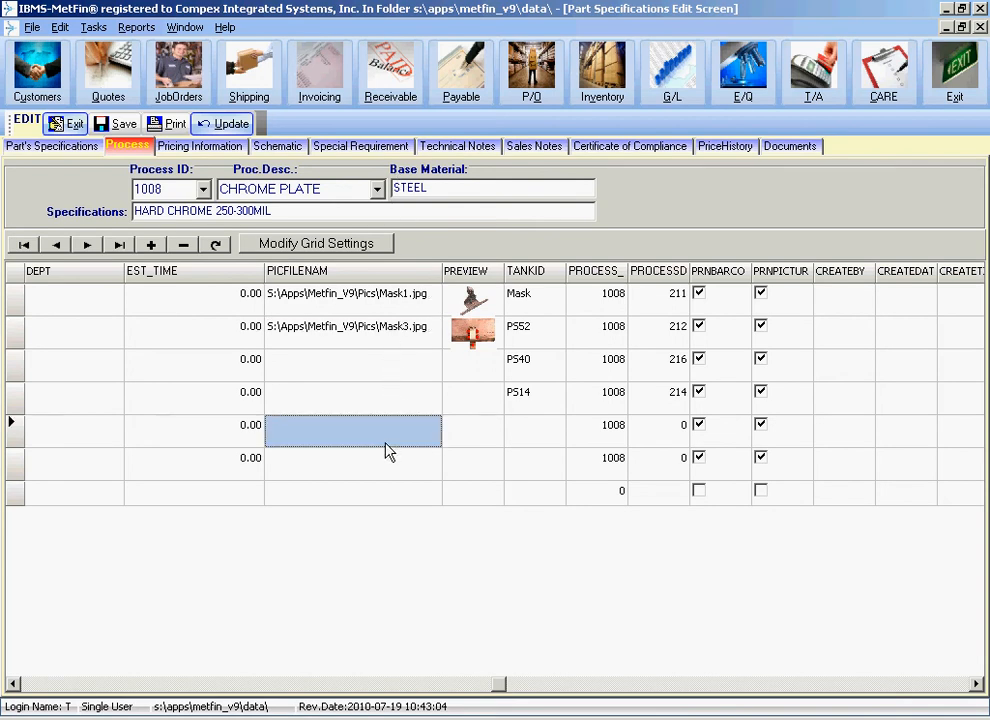
left_click(432, 437)
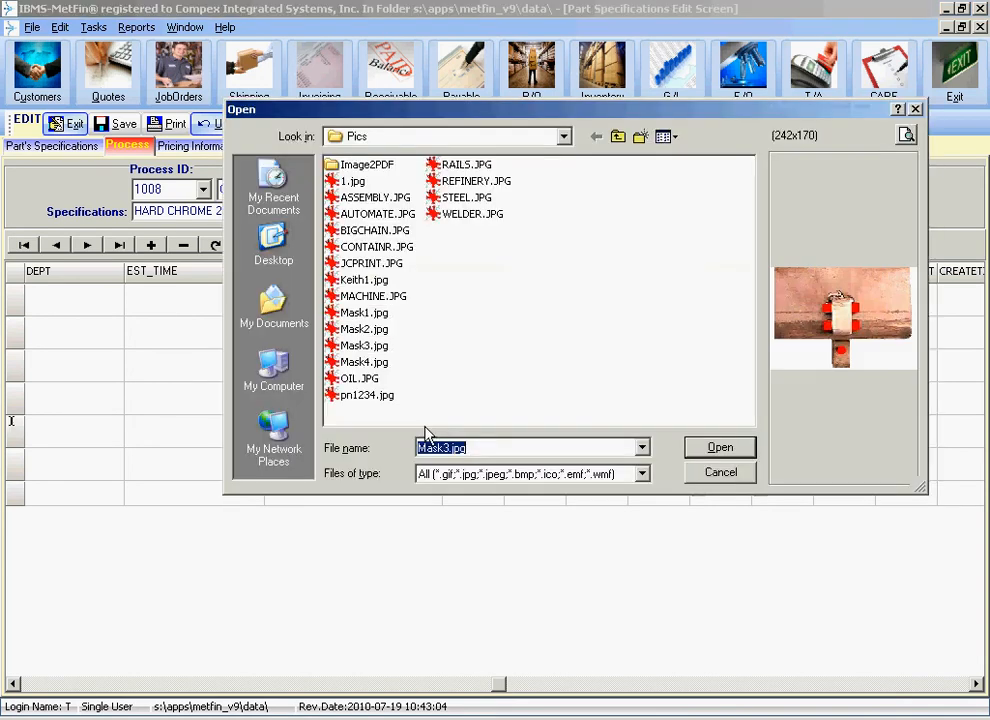
left_click(368, 397)
left_click(374, 380)
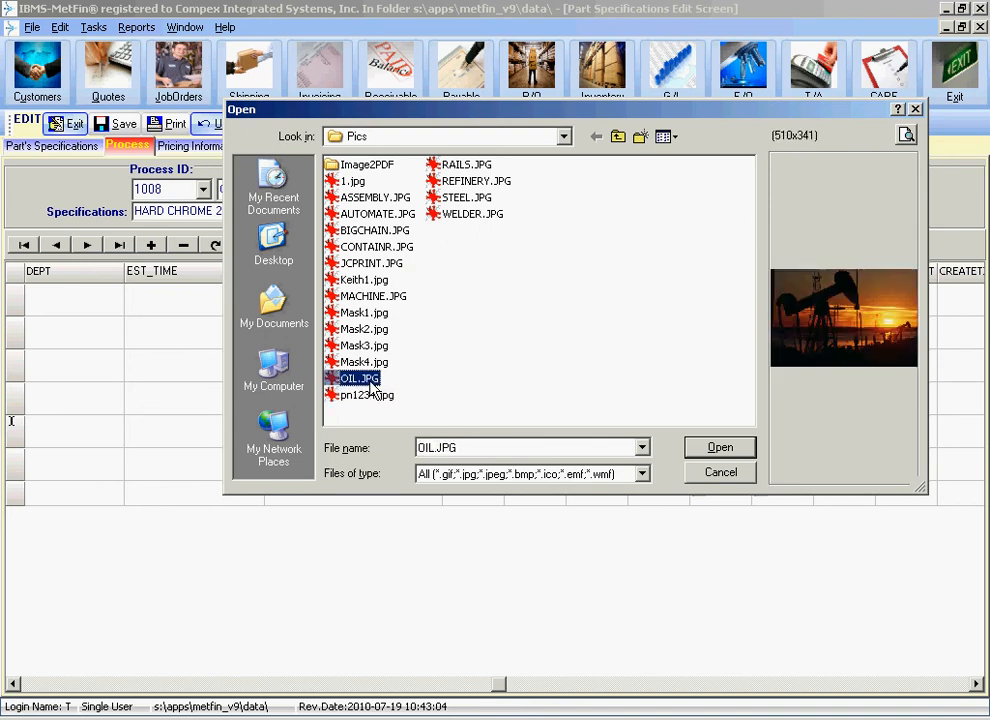
left_click(377, 362)
left_click(366, 345)
left_click(366, 329)
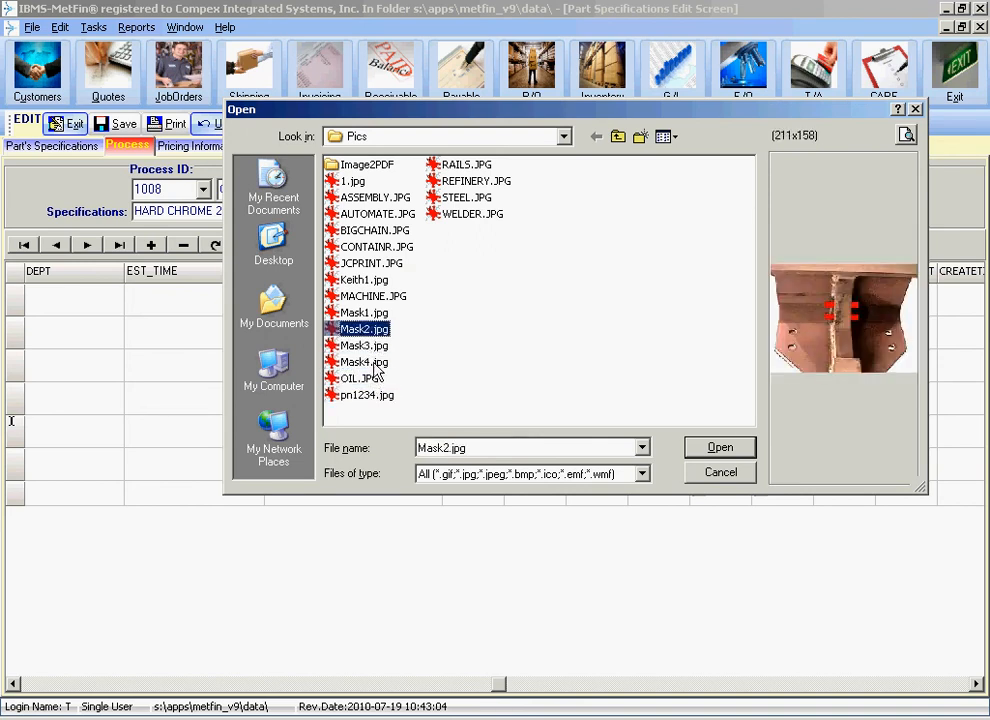
left_click(720, 448)
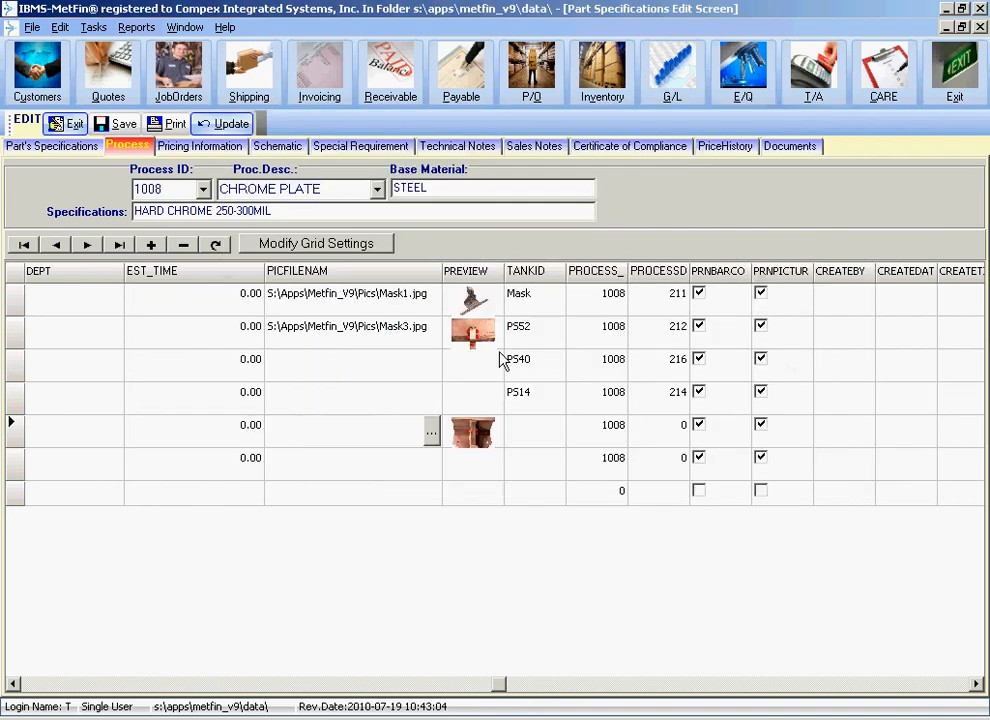
Turn off both barcode and picture printing for step 6
left_click(701, 464)
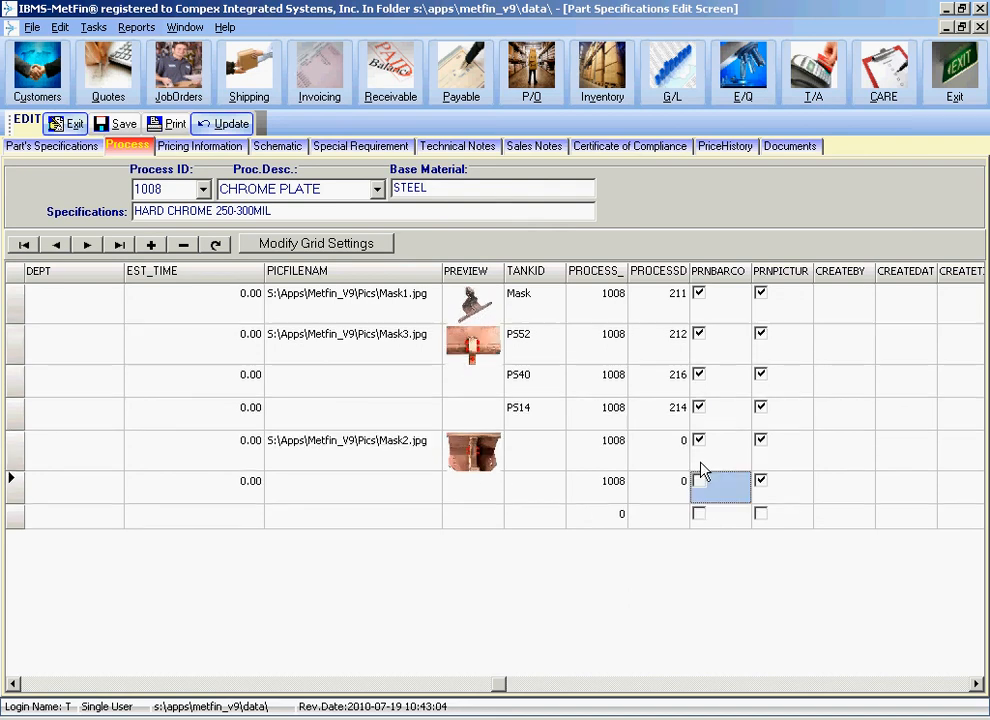
left_click(761, 481)
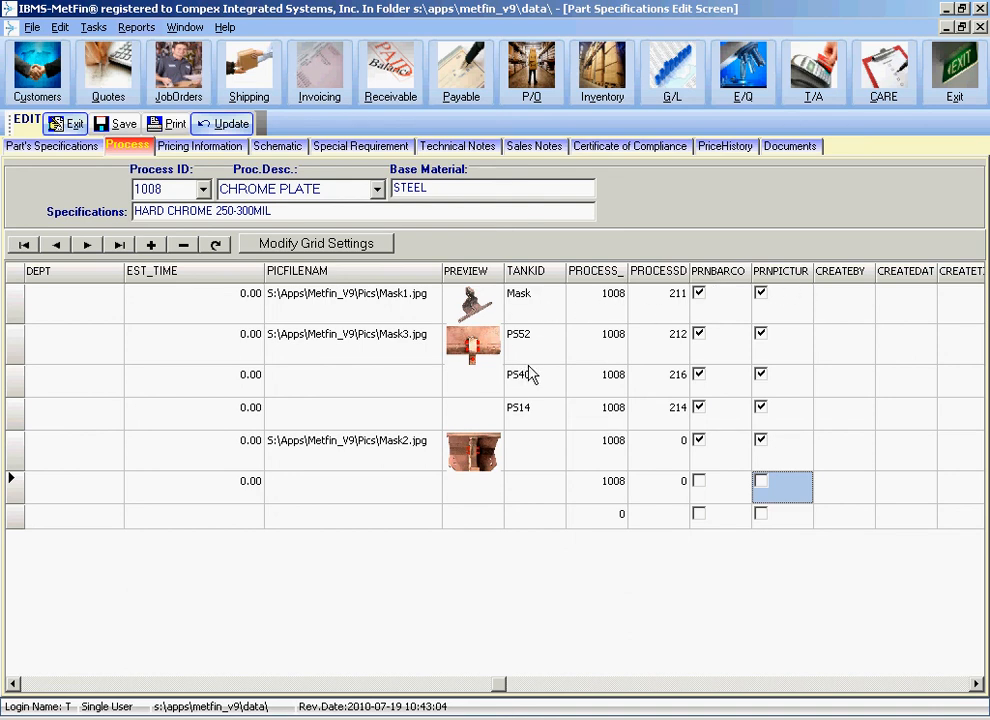
Check the process detail numbers of the second to fourth steps and narrow the PROCESSDET column
left_click(663, 350)
left_click(663, 378)
left_click(663, 407)
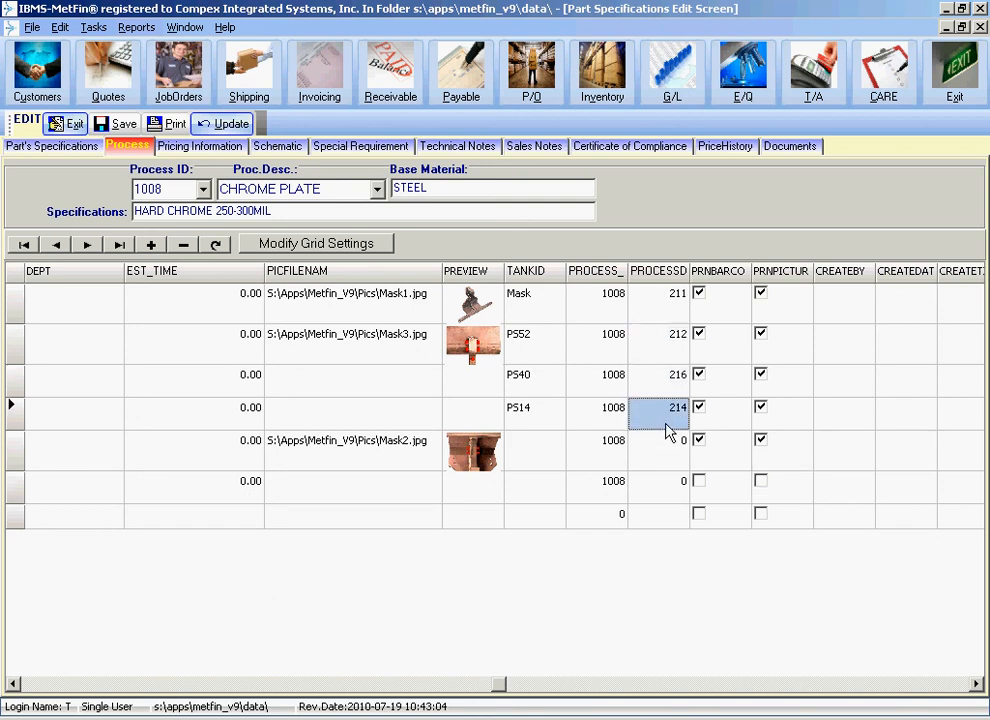
left_click_drag(691, 271, 711, 271)
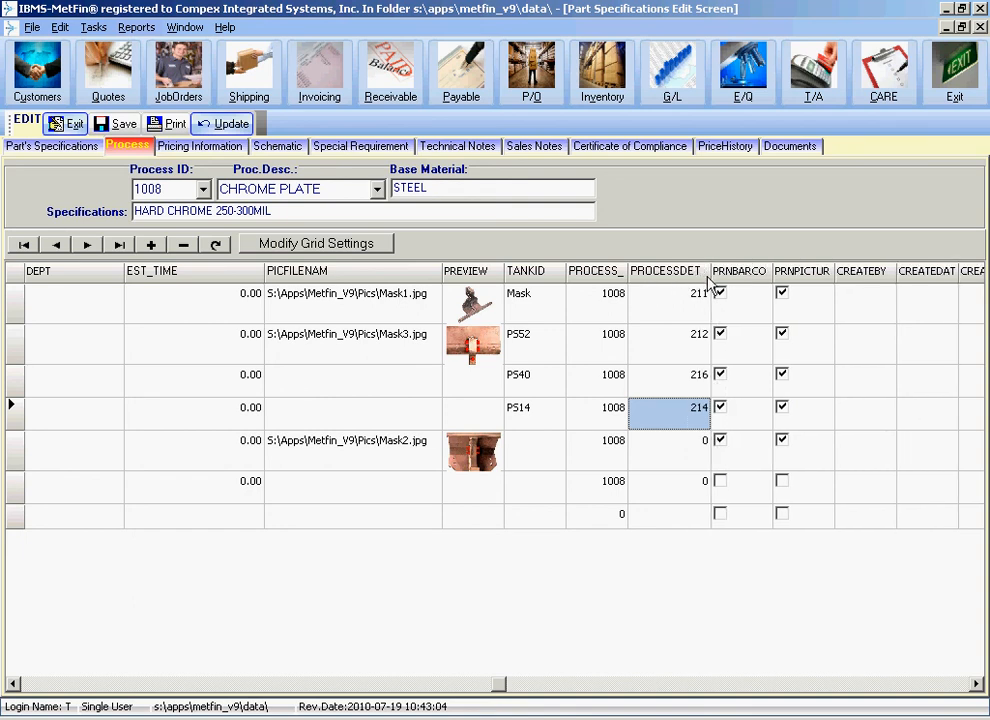
left_click_drag(710, 272, 676, 278)
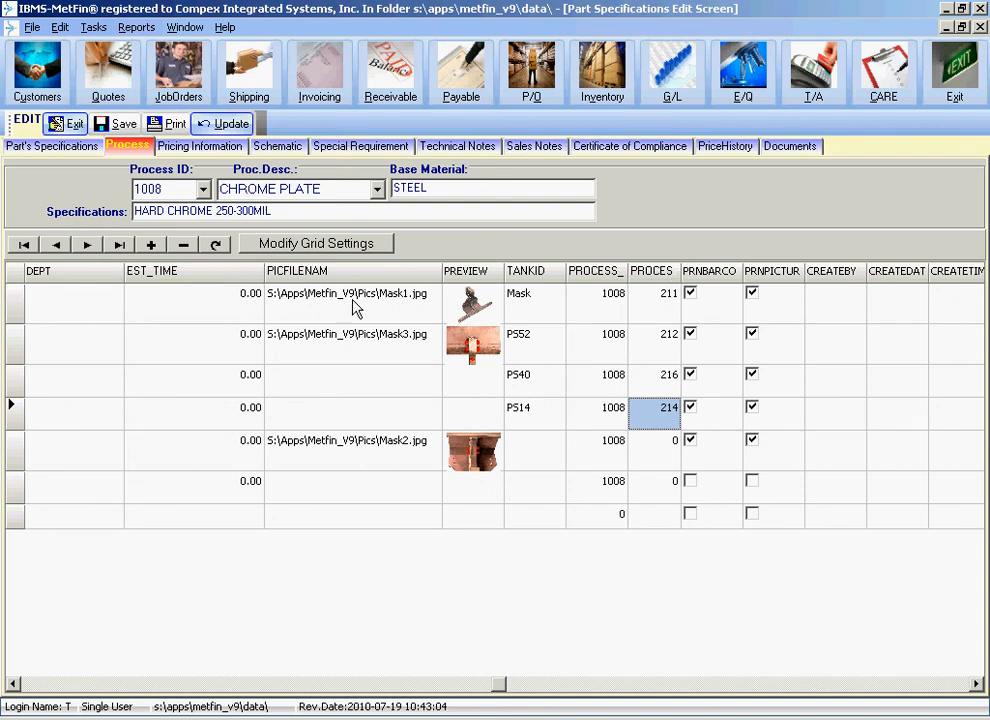
Review all columns of the process grid, from the step details to the print settings and change-tracking fields
left_click(976, 684)
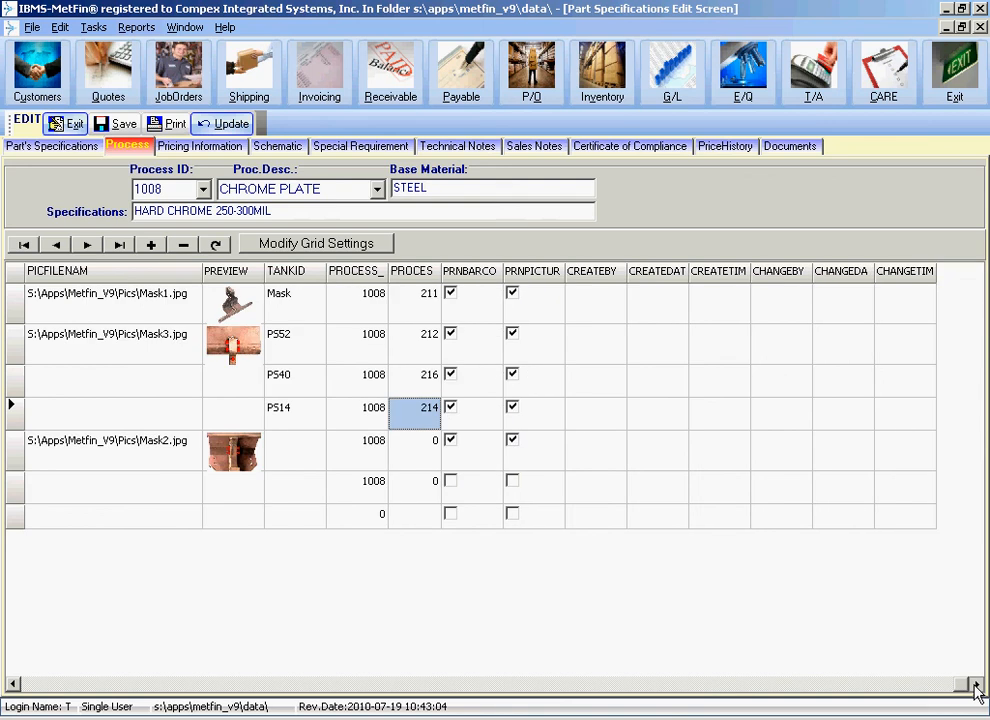
left_click(12, 684)
left_click(12, 684)
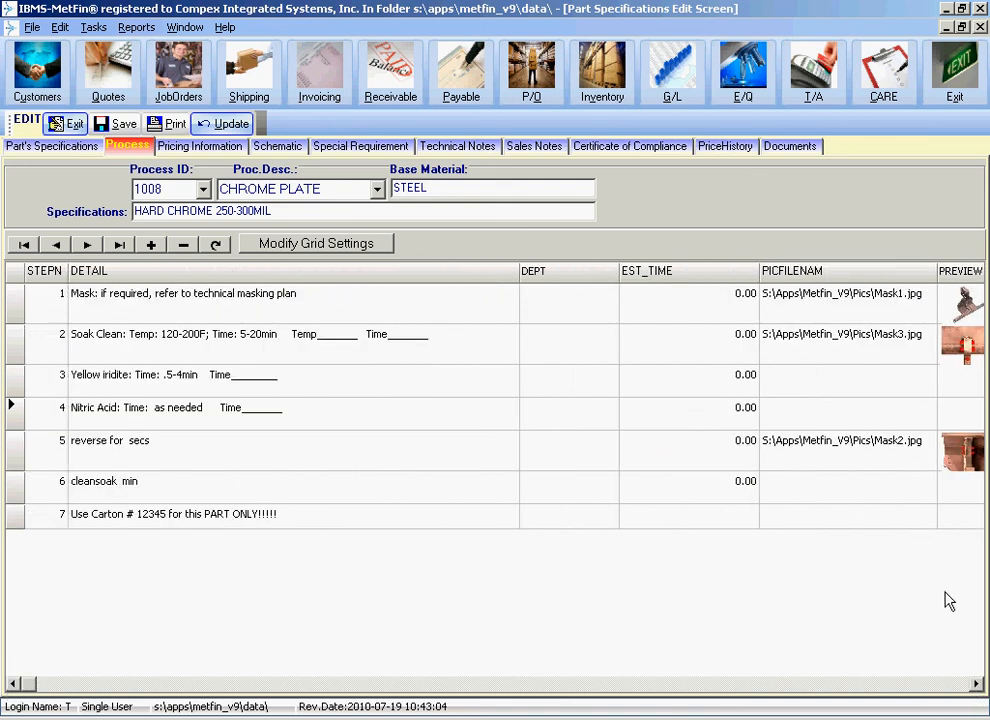
left_click(976, 684)
left_click(976, 684)
left_click(976, 684)
left_click(976, 684)
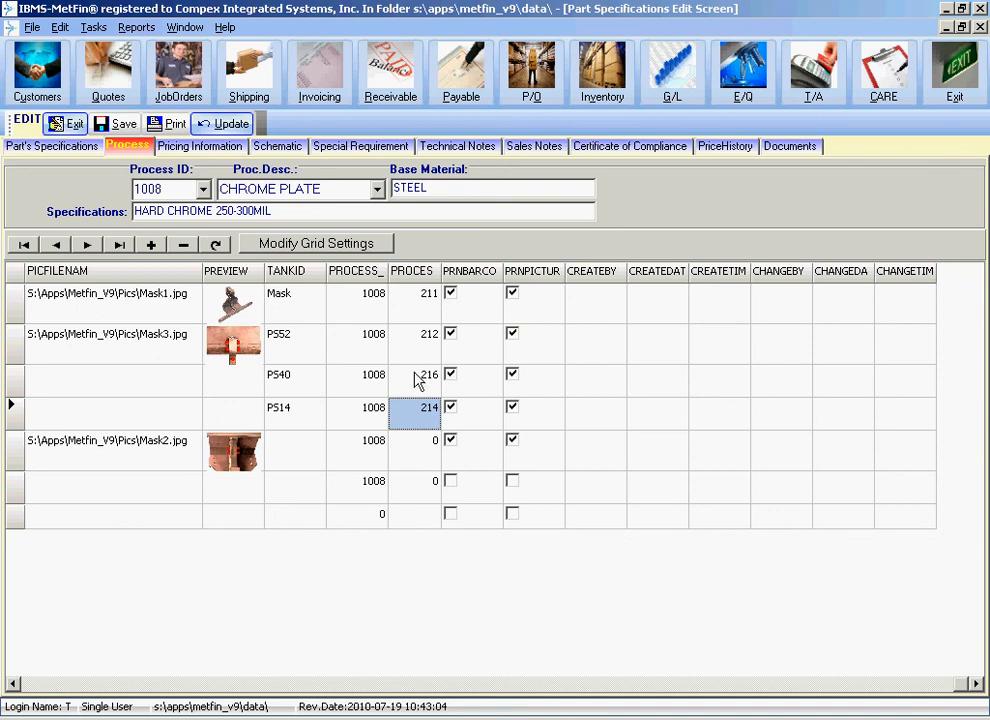
Save the part specifications, then view the part's Mask2.jpg preview in IrfanView and return to the parts directory
left_click(121, 124)
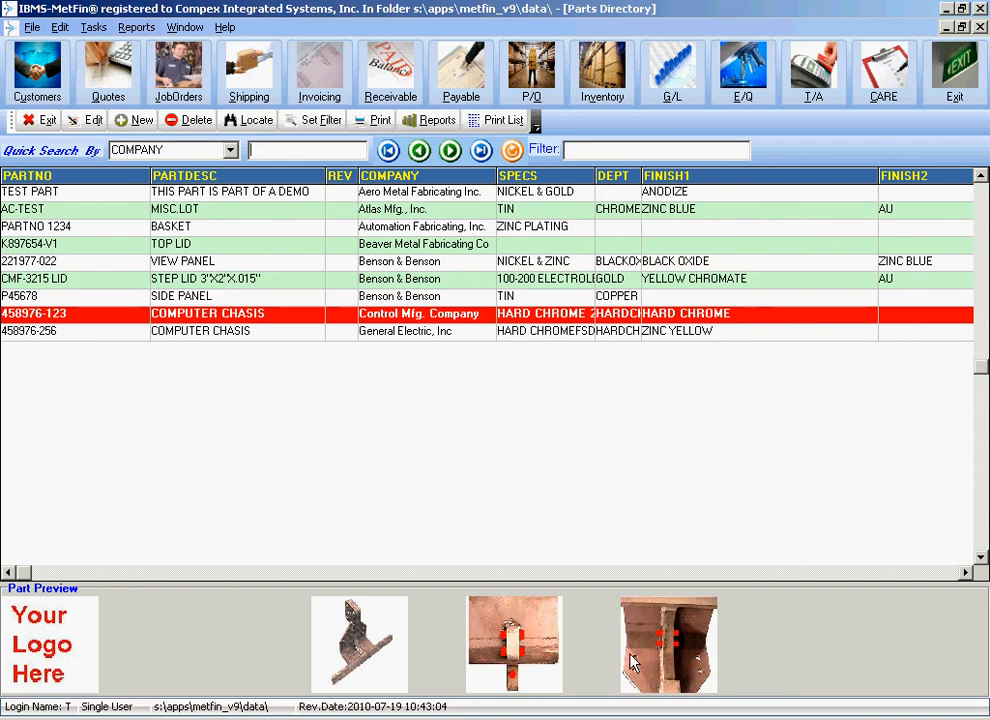
double_click(689, 664)
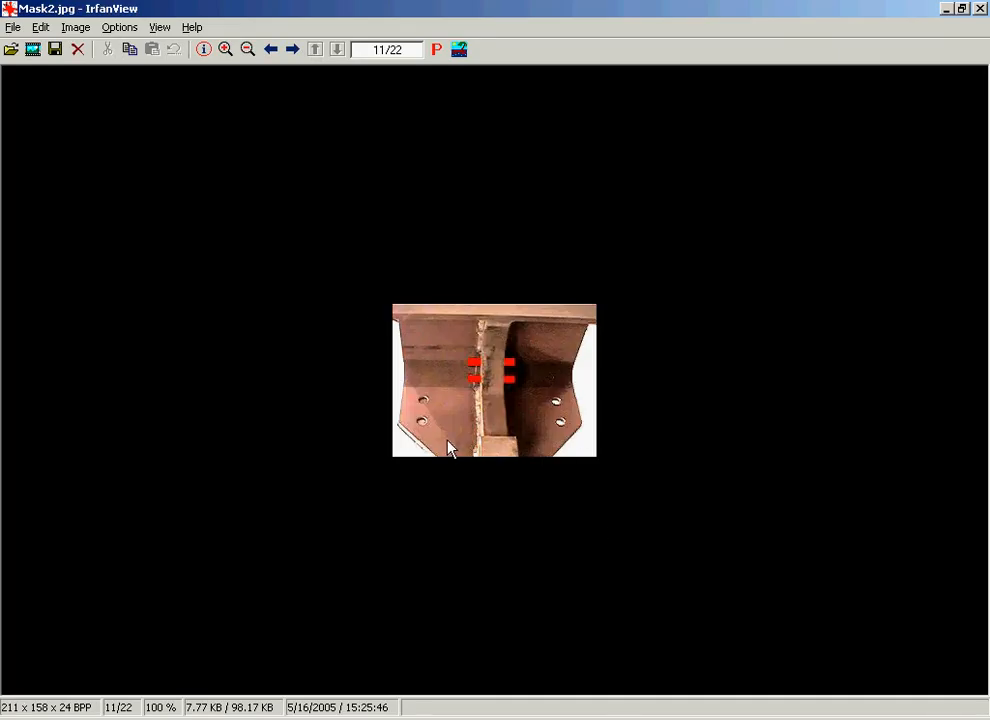
left_click(980, 9)
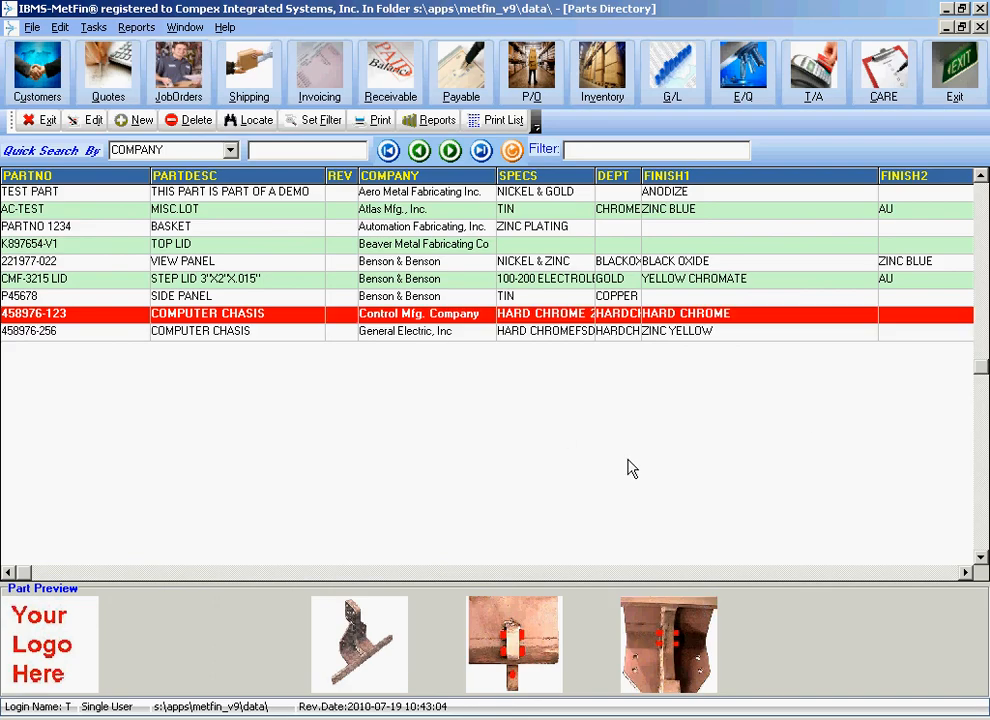